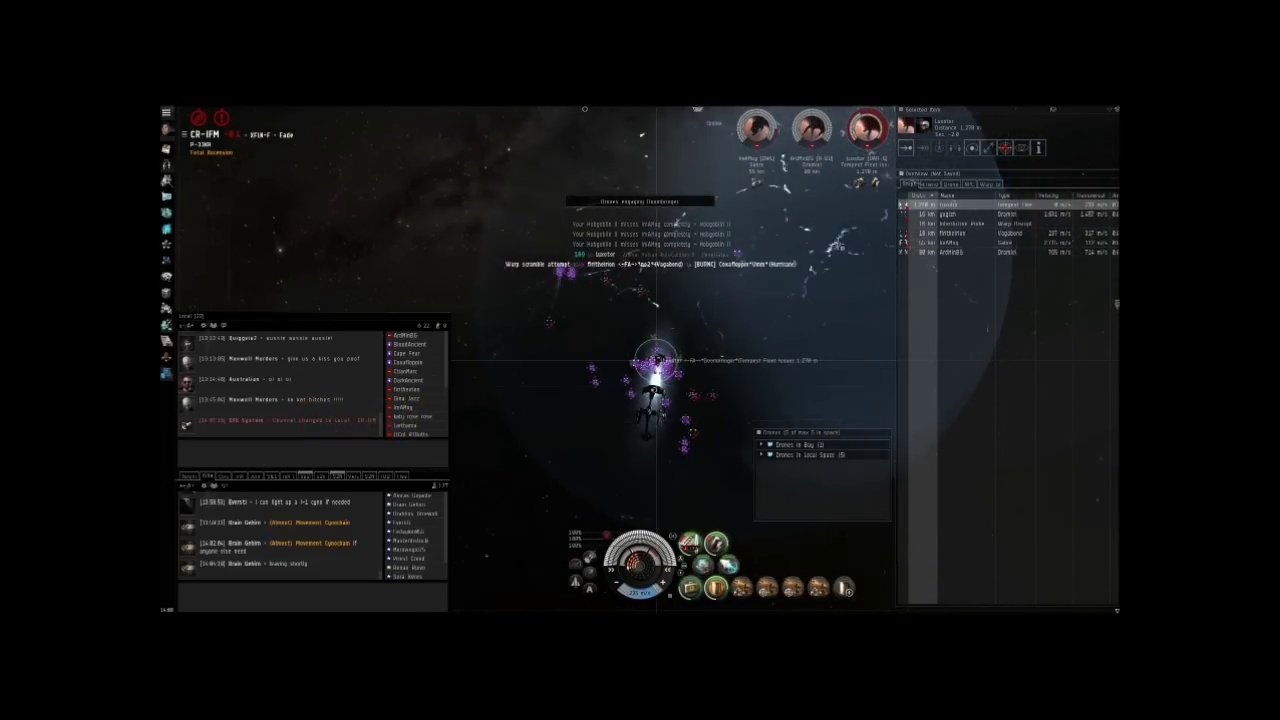
Orbit the enemy ship currently shown in the Selected Item window.
right_click(880, 138)
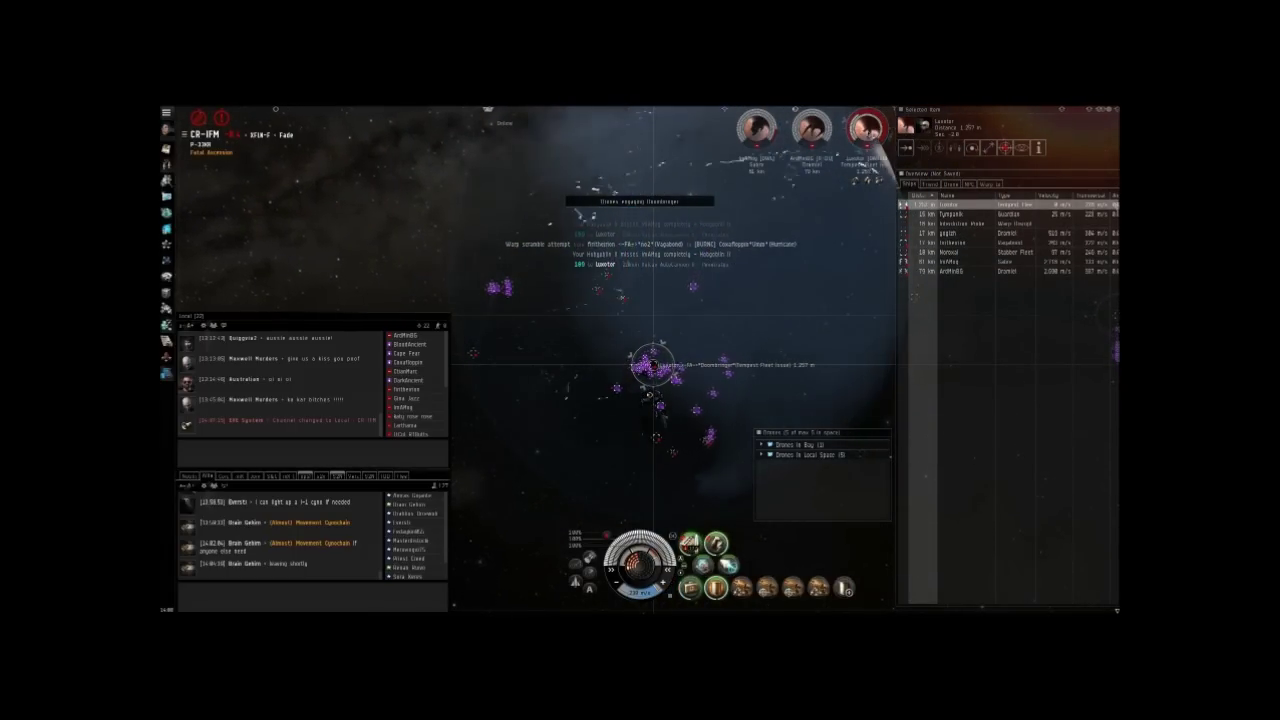
left_click(993, 165)
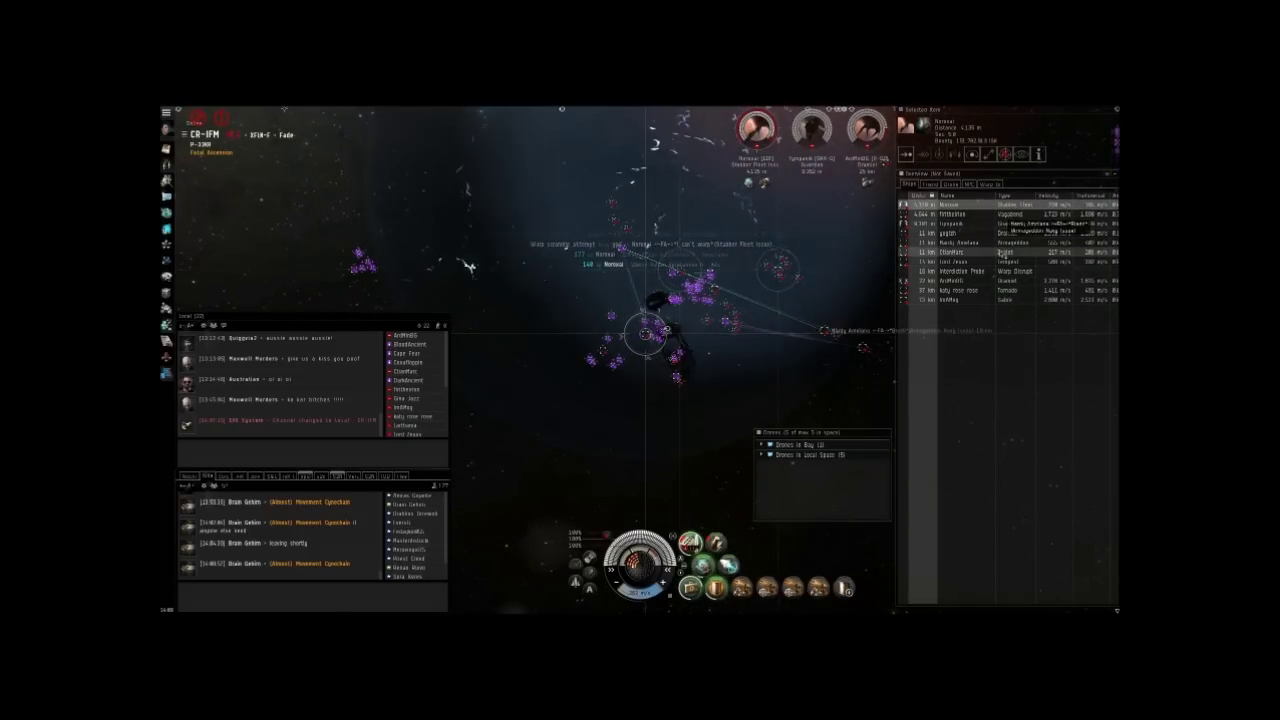
Select the next enemy ship in the Overview, send the drones to engage it, and orbit it.
left_click(950, 233)
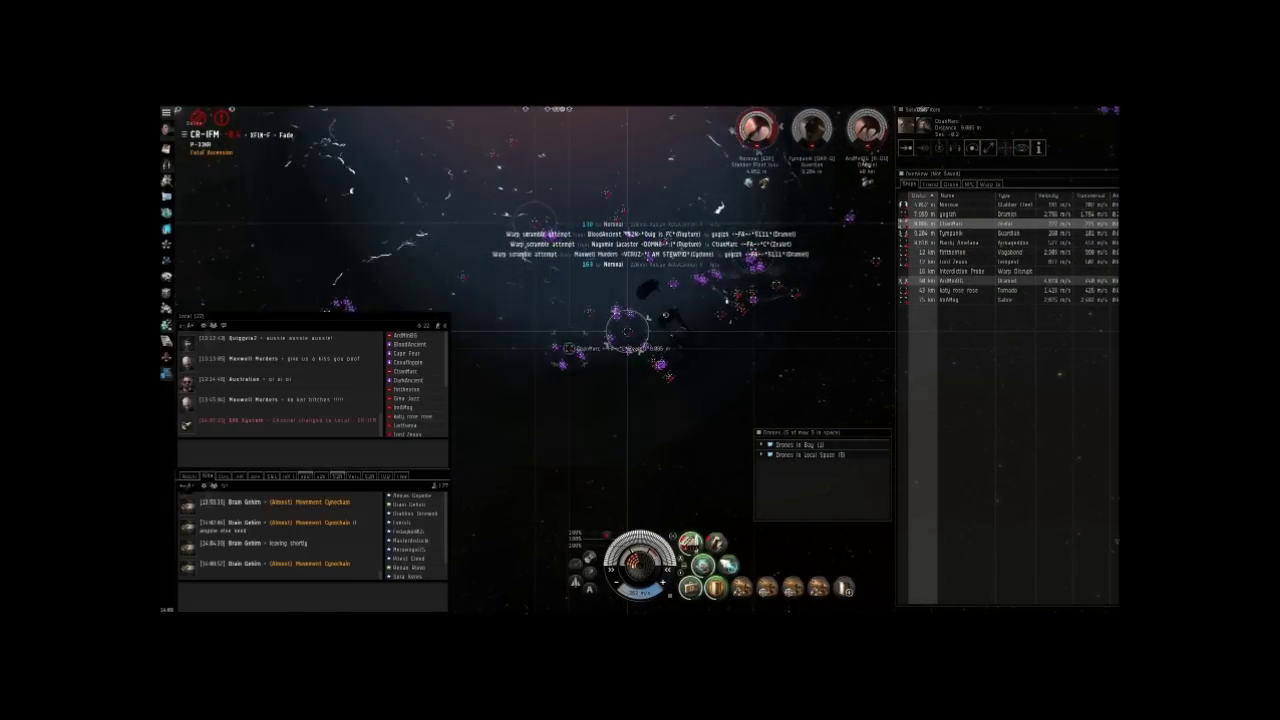
right_click(840, 456)
left_click(860, 470)
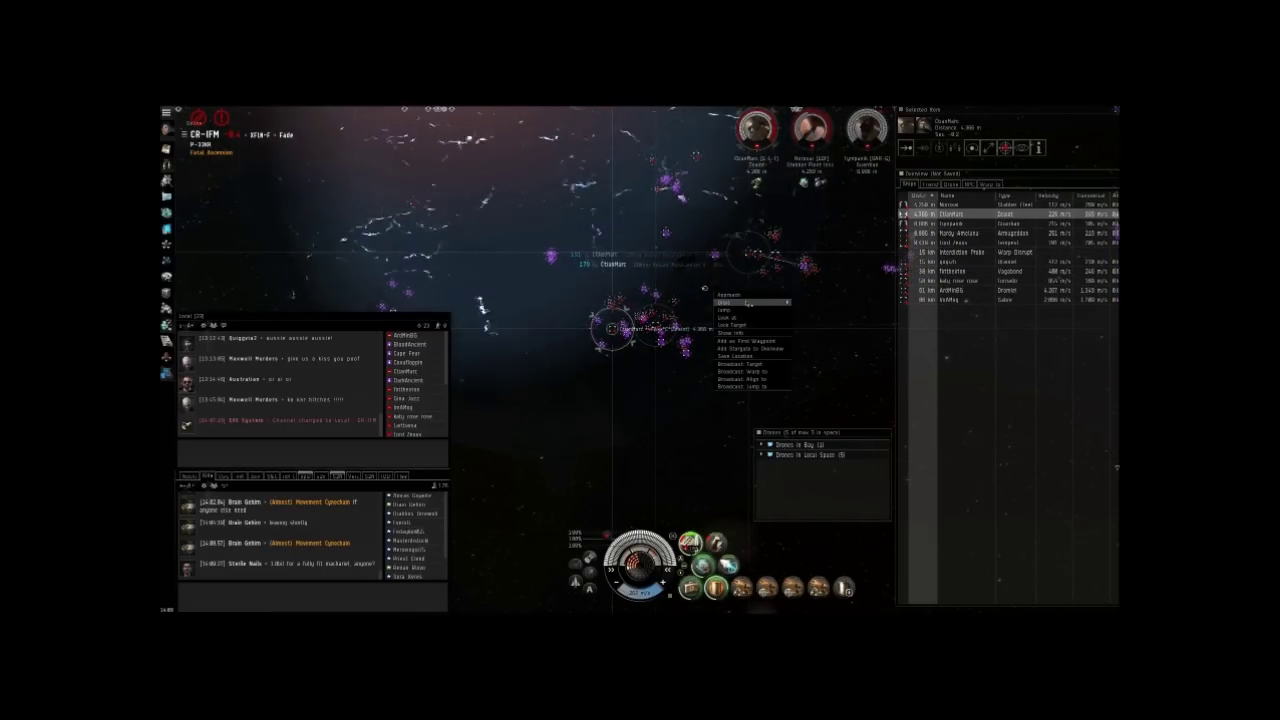
left_click(805, 310)
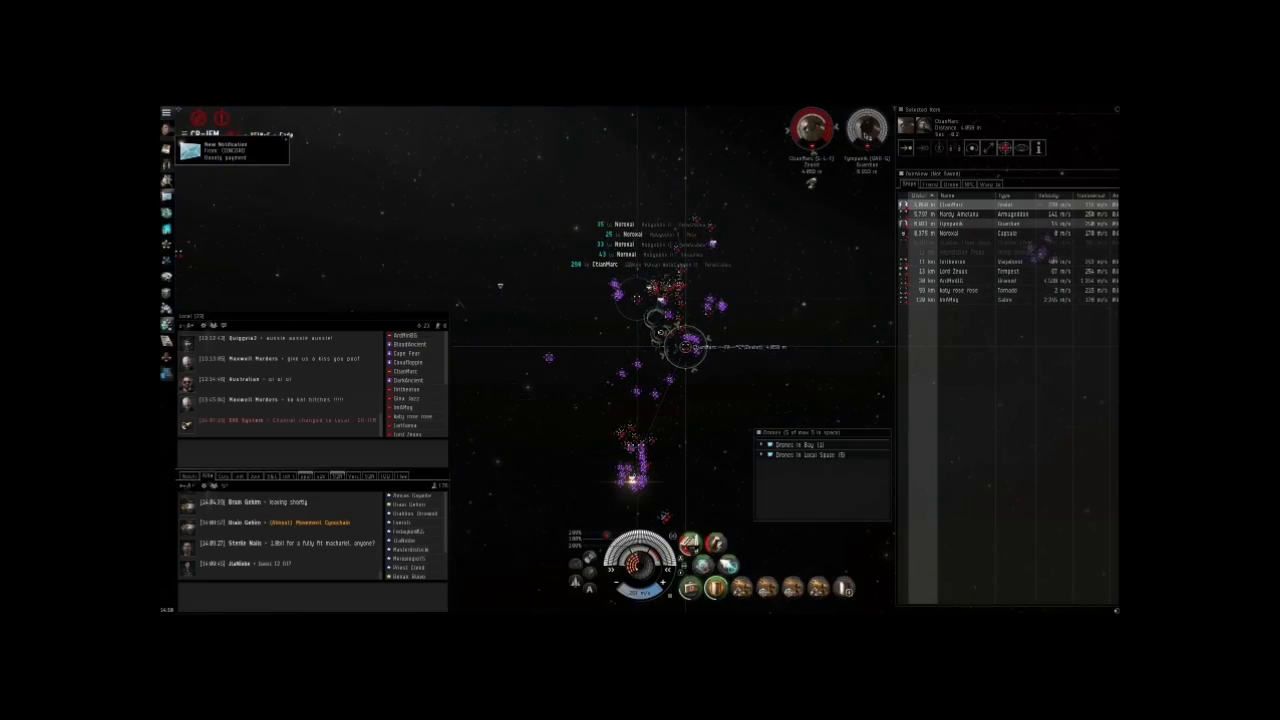
Select and lock several more hostile ships from the Overview.
left_click(1005, 223)
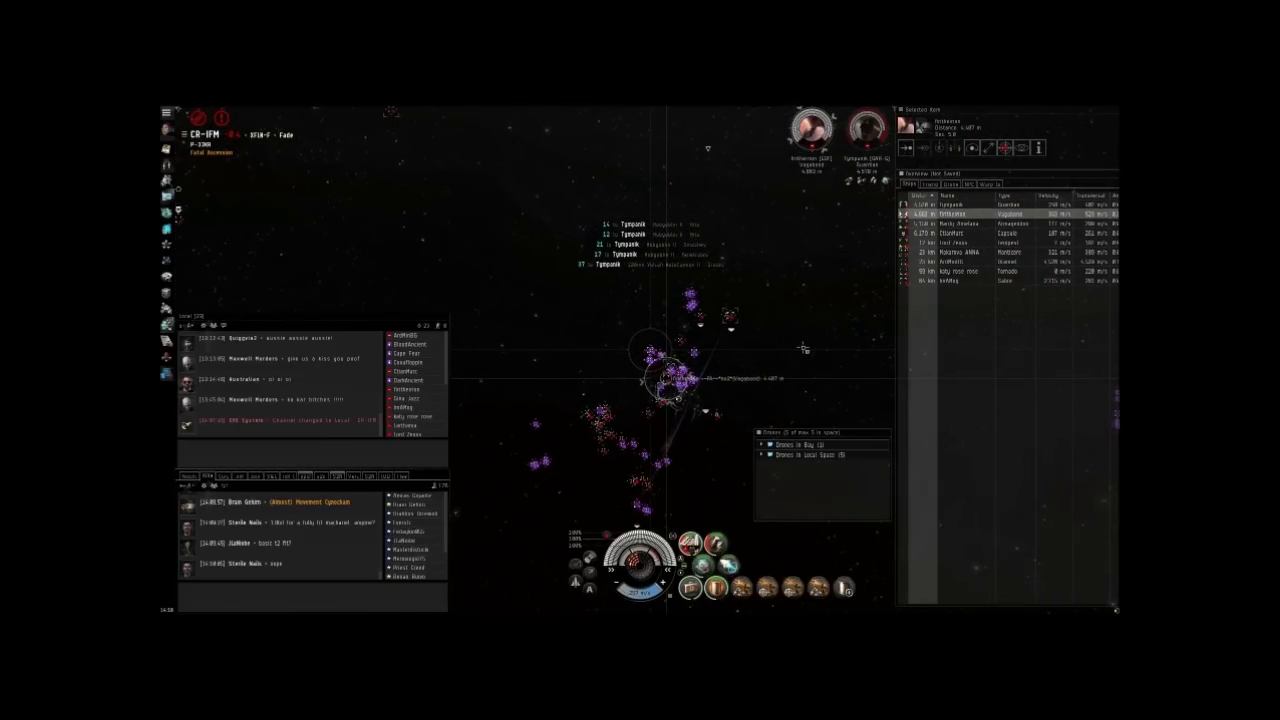
left_click(933, 224, "ctrl")
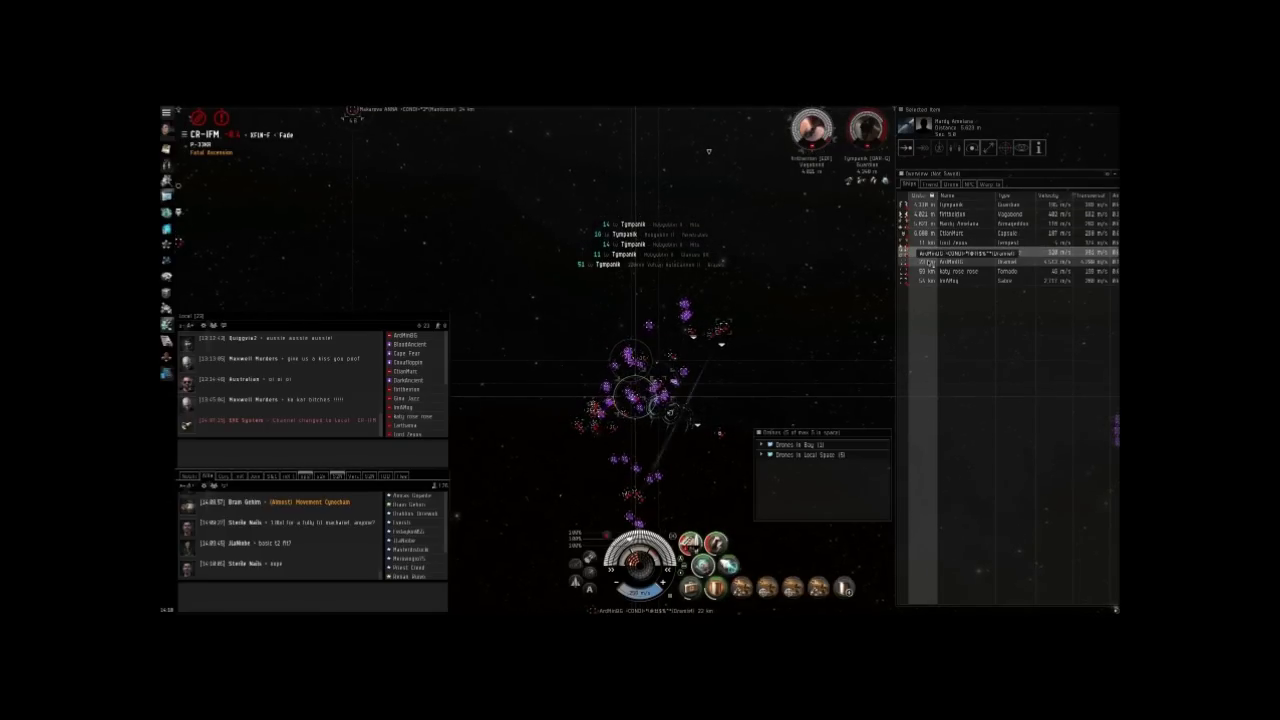
left_click(950, 280, "ctrl")
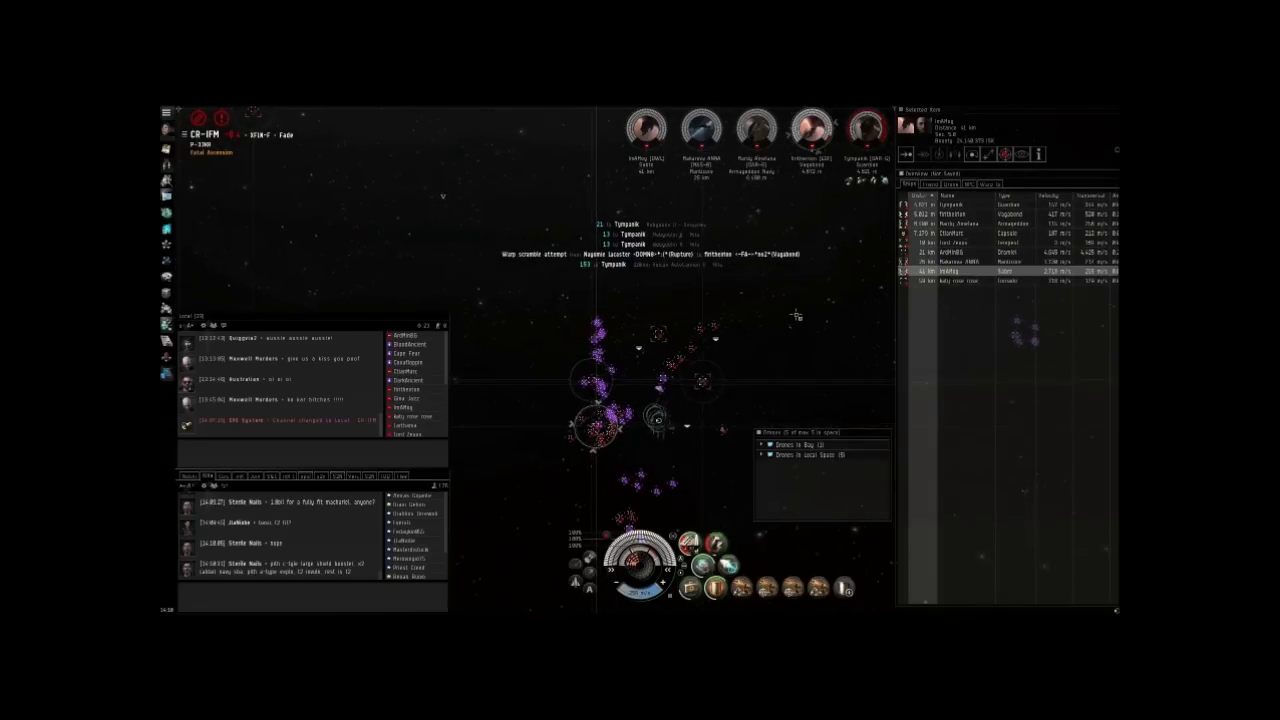
left_click(960, 261, "ctrl")
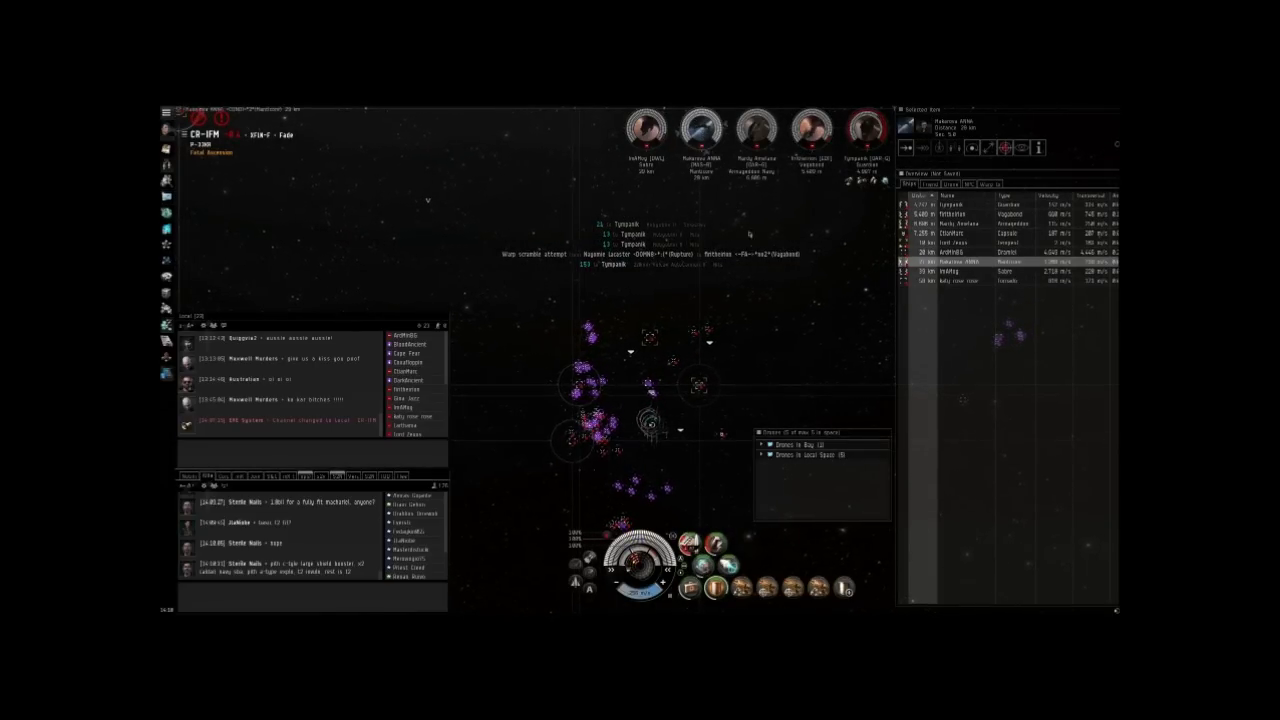
left_click(960, 213, "ctrl")
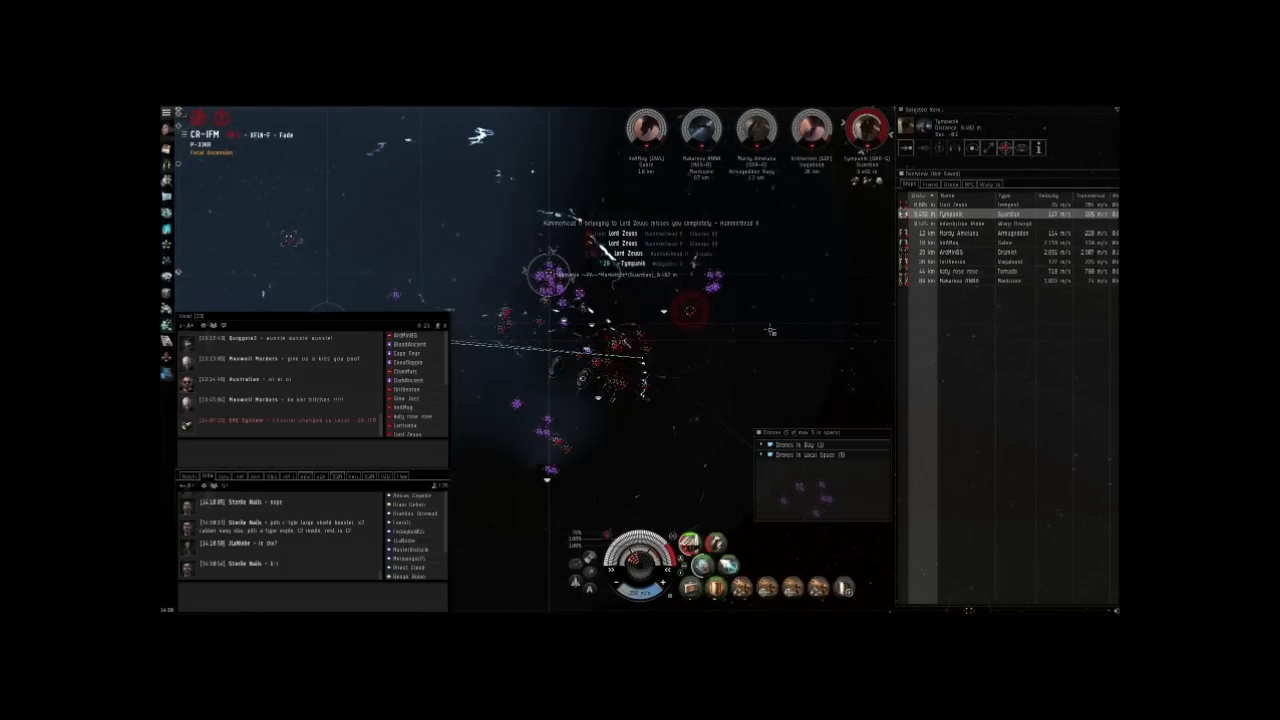
Lock more hostile ships and select the Light Shield Maintenance Bot I.
key("ctrl")
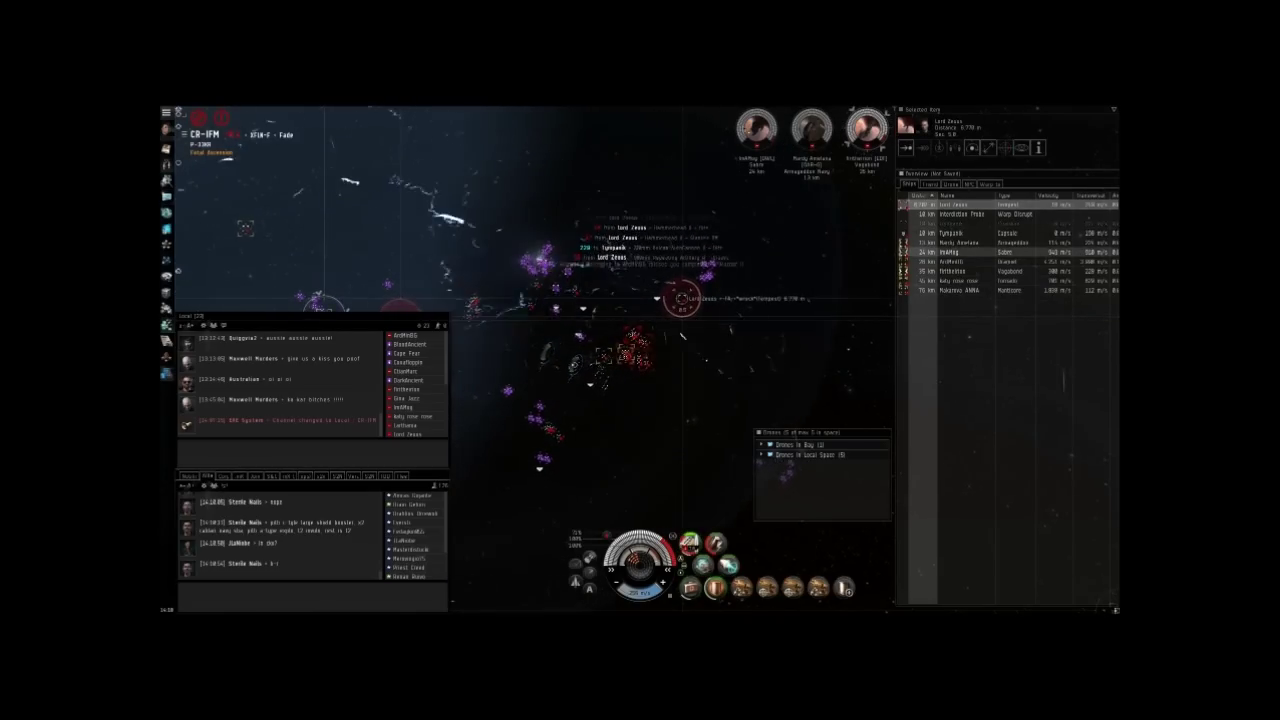
left_click(960, 243)
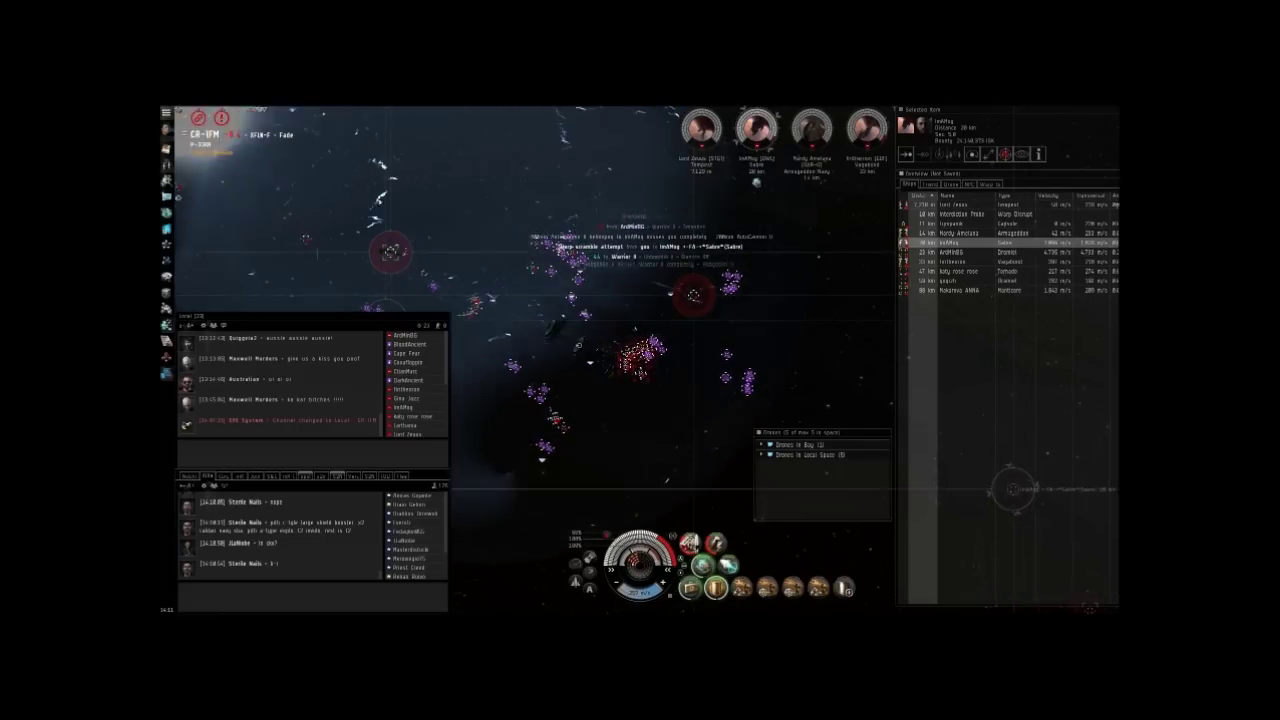
left_click(742, 386)
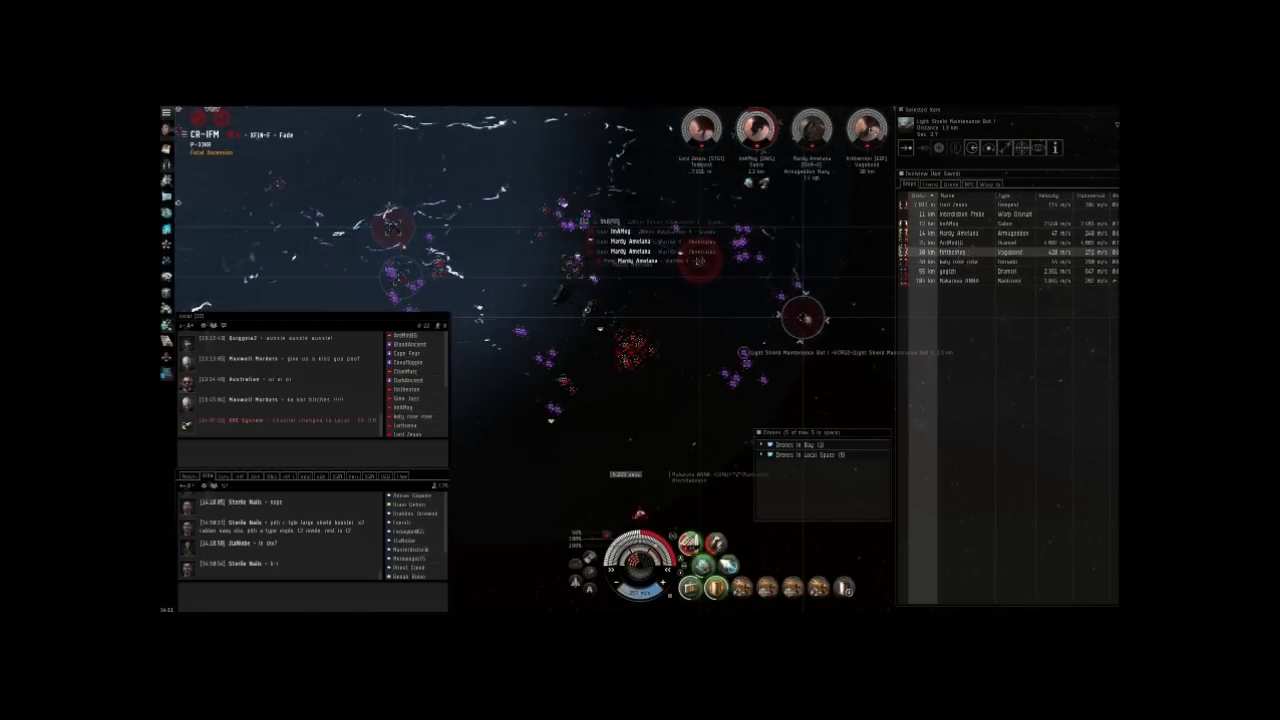
left_click(955, 224, "ctrl")
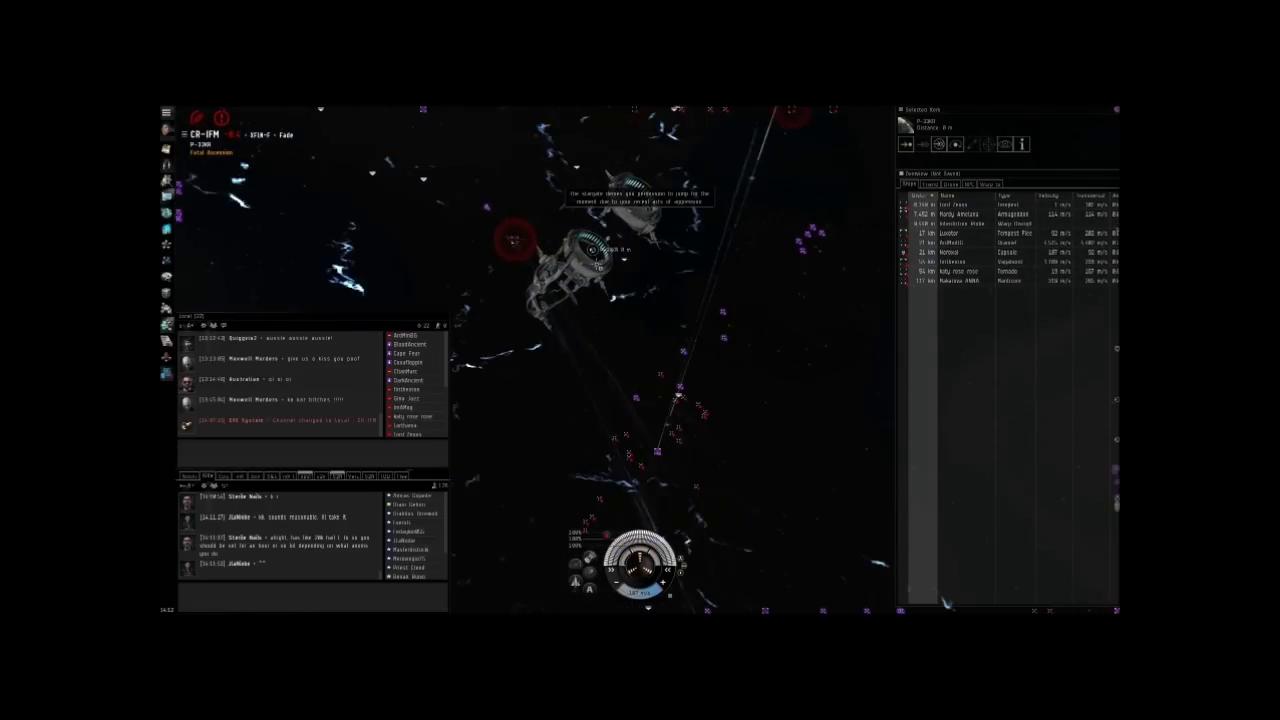
Repeatedly try jumping through the stargate while the aggression timer blocks it.
right_click(575, 255)
left_click(588, 281)
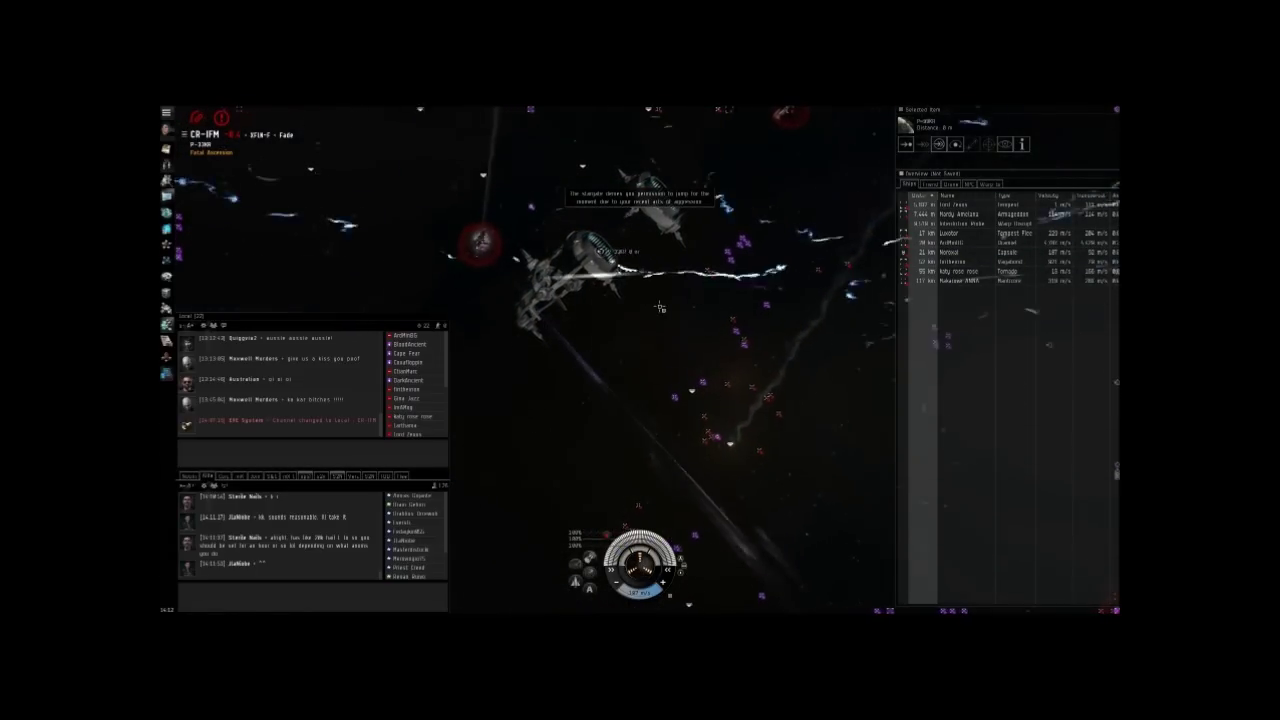
right_click(615, 255)
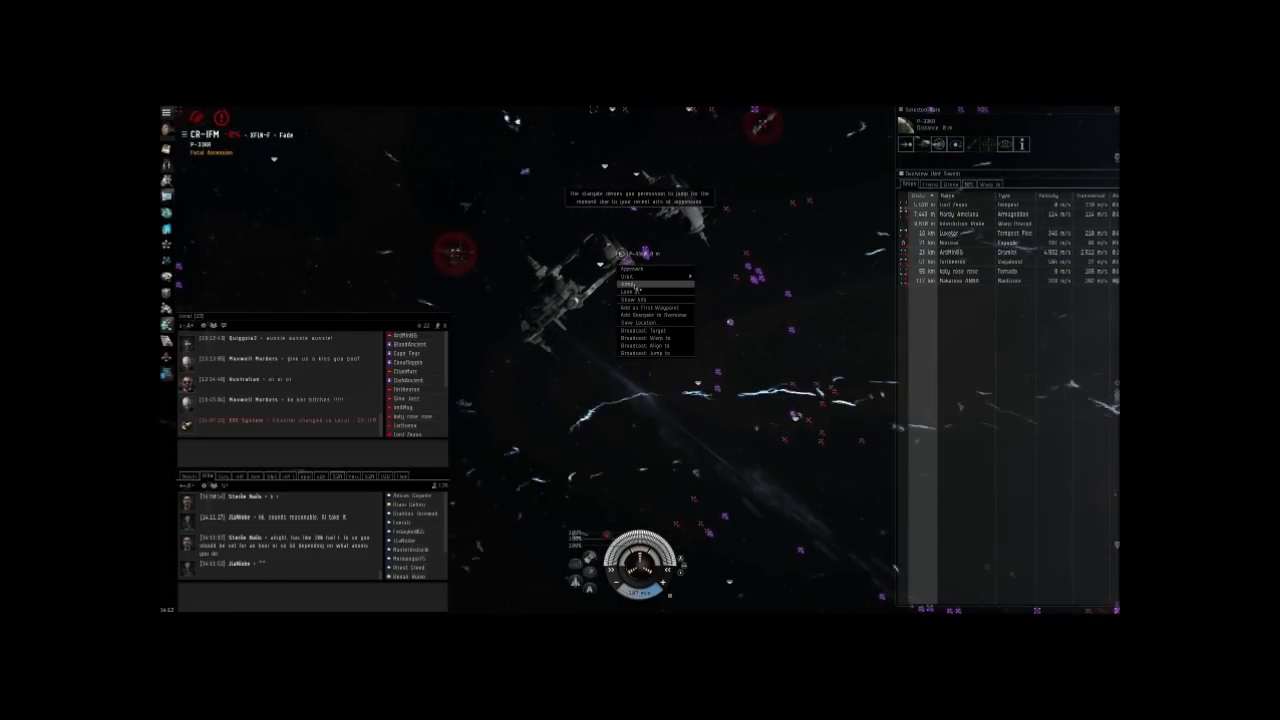
left_click(635, 285)
right_click(590, 370)
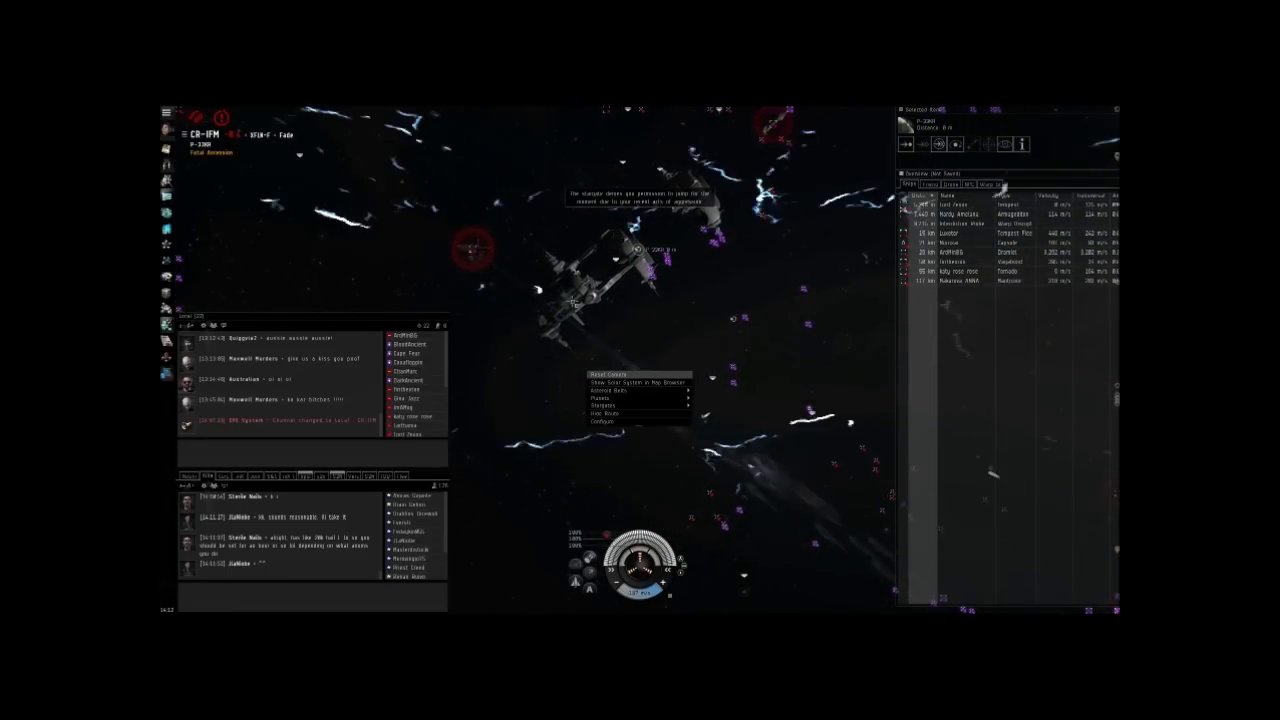
left_click(660, 330)
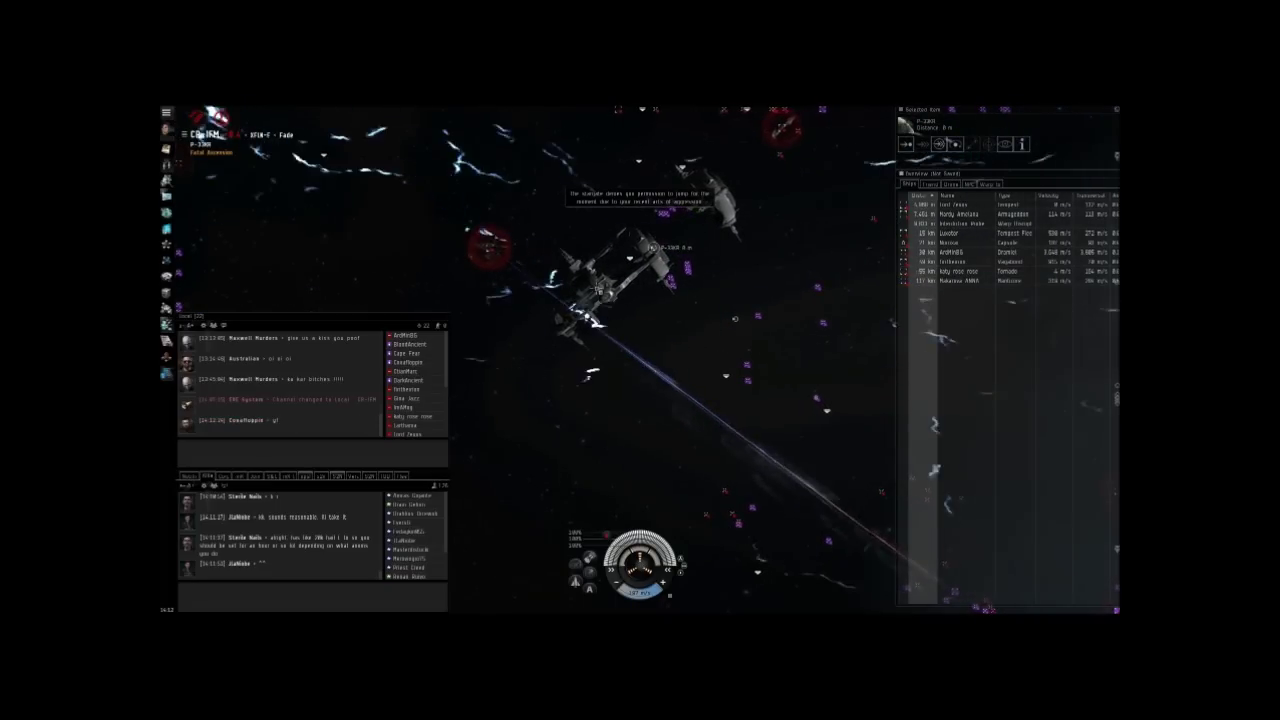
right_click(600, 285)
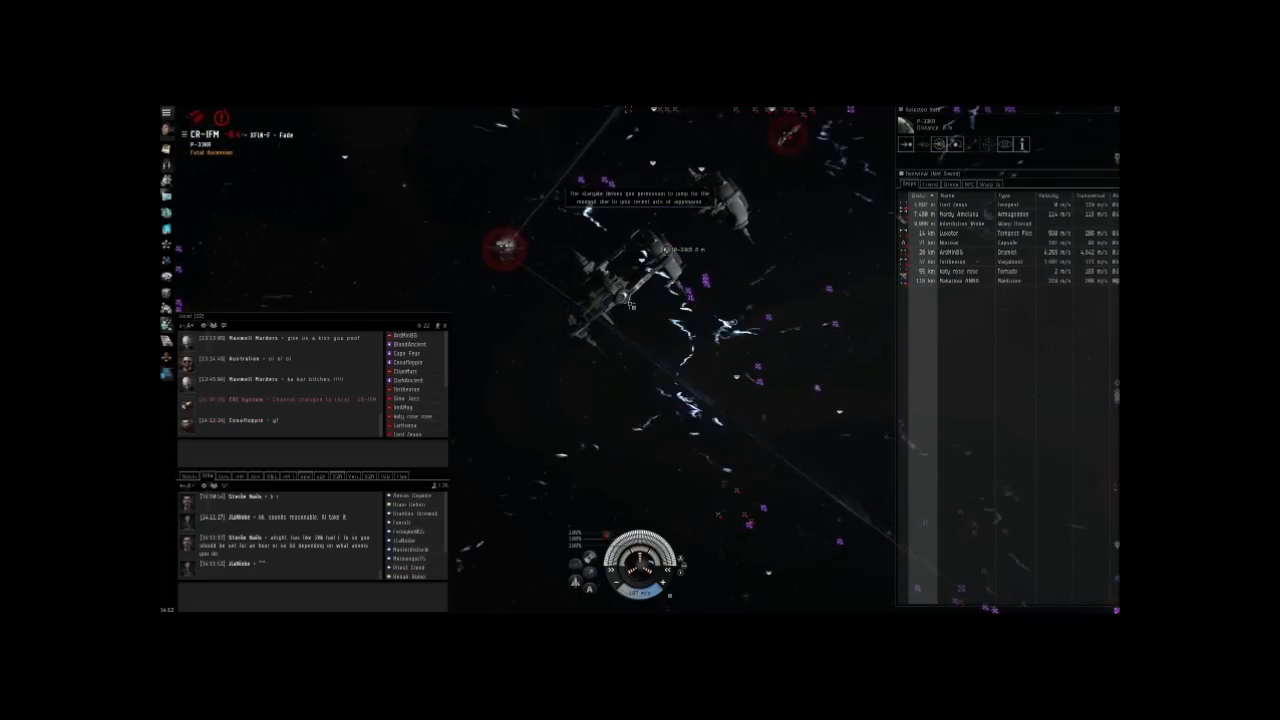
right_click(614, 293)
left_click(632, 308)
Keep retrying the stargate jump until it succeeds into P-33KR.
left_click_drag(660, 330, 689, 297)
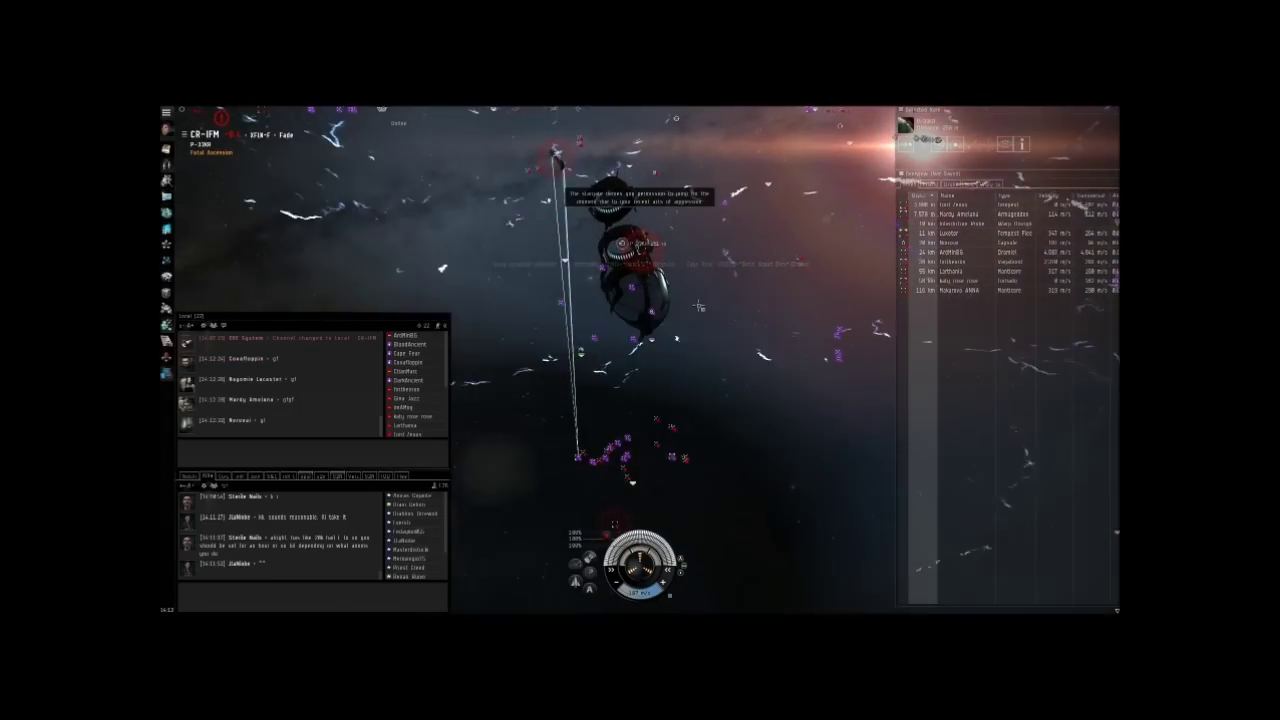
right_click(645, 283)
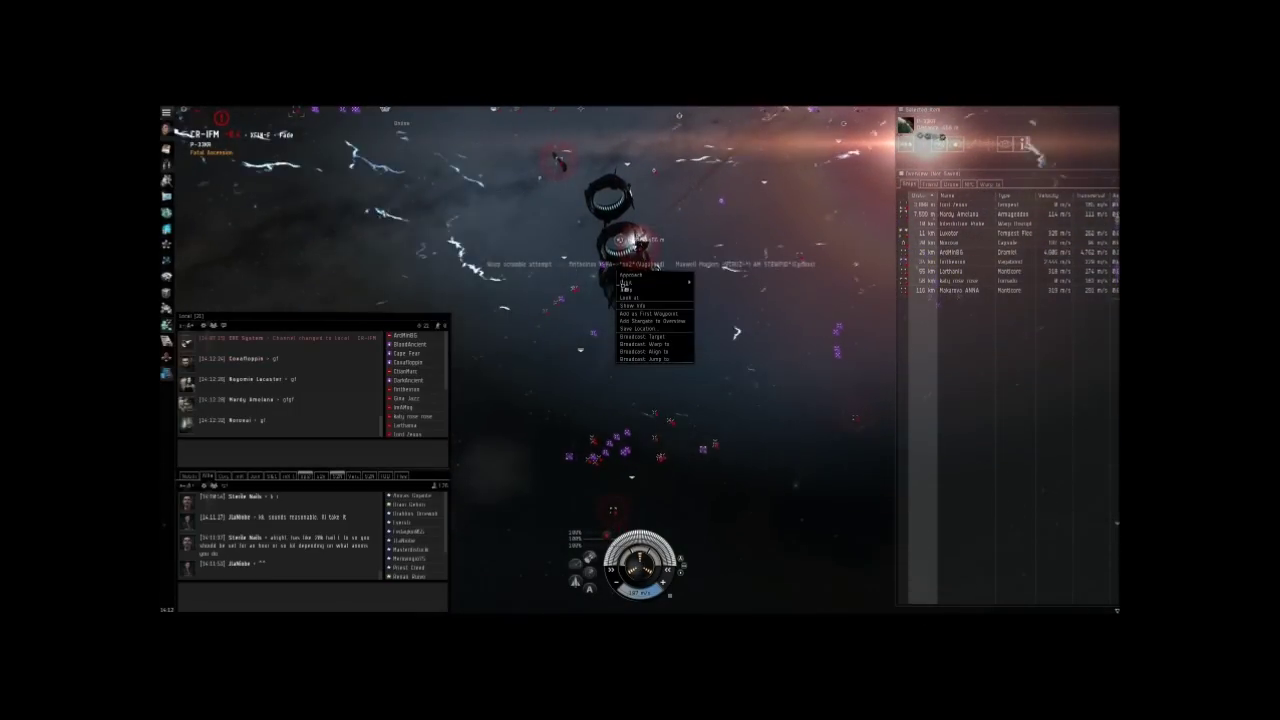
left_click(628, 292)
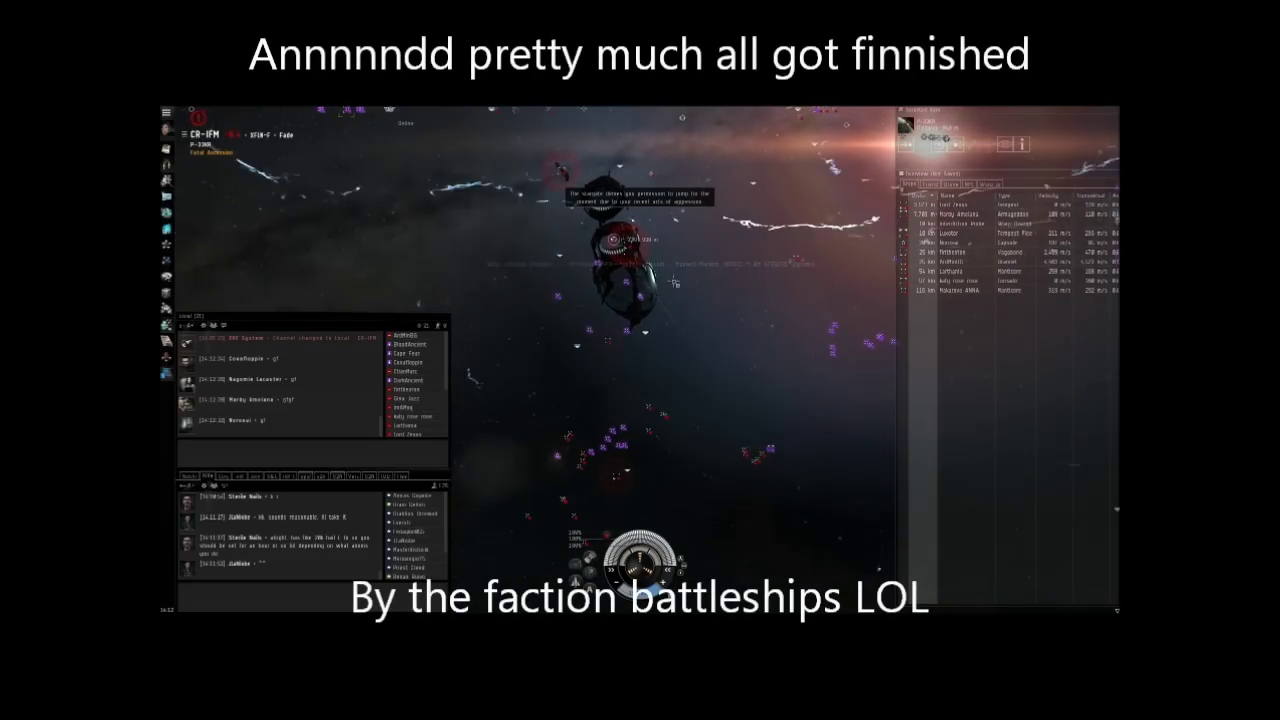
right_click(635, 263)
left_click(670, 274)
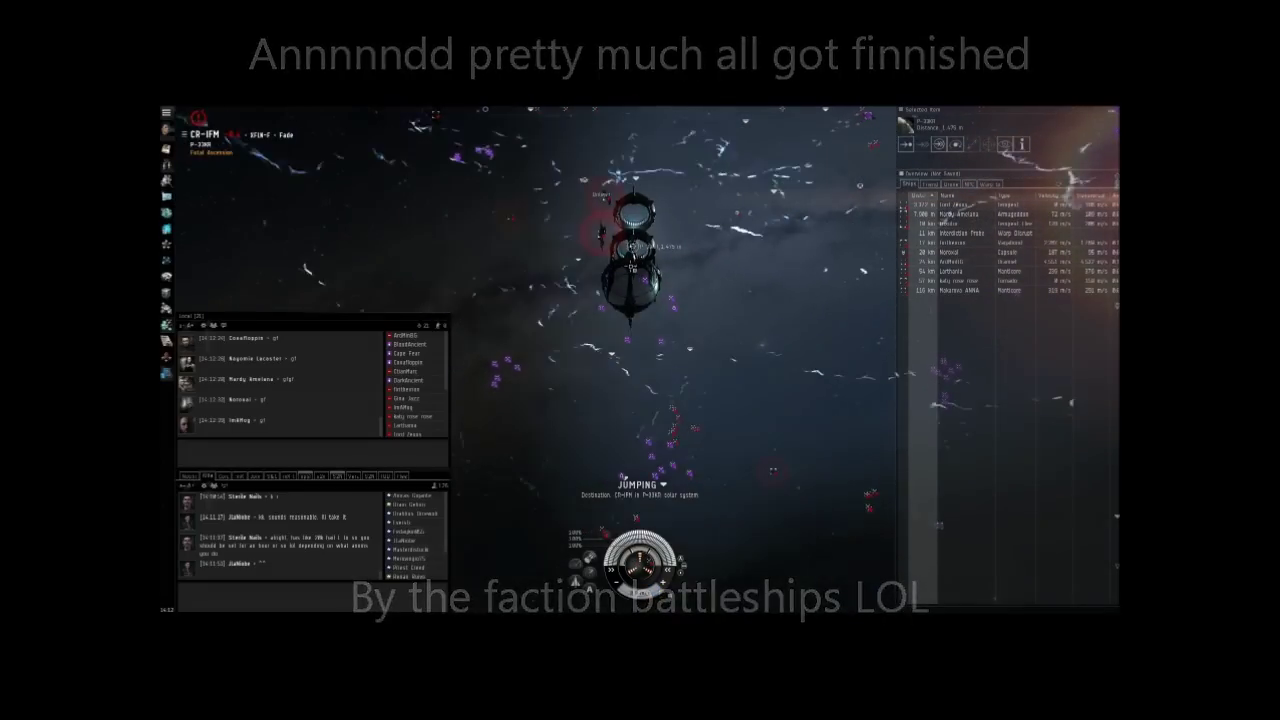
right_click(636, 258)
left_click(665, 285)
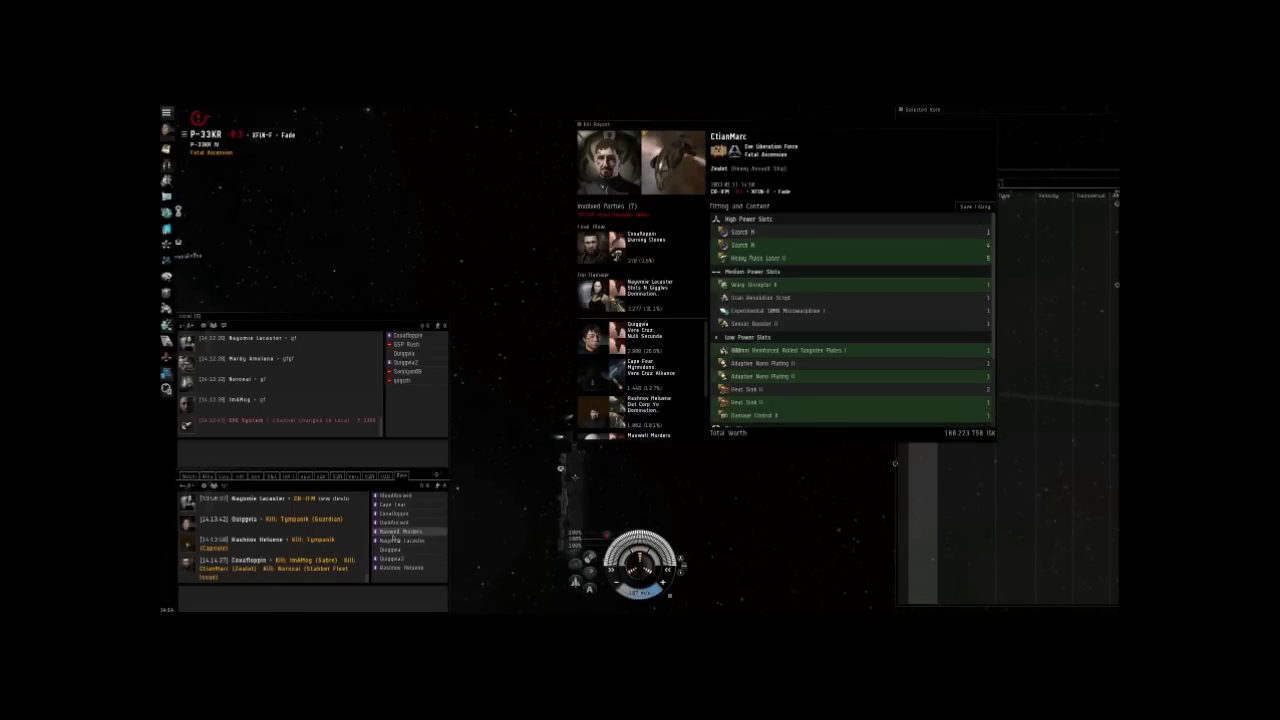
Open the Stabber Fleet Issue kill report from its fleet chat link.
left_click(320, 569)
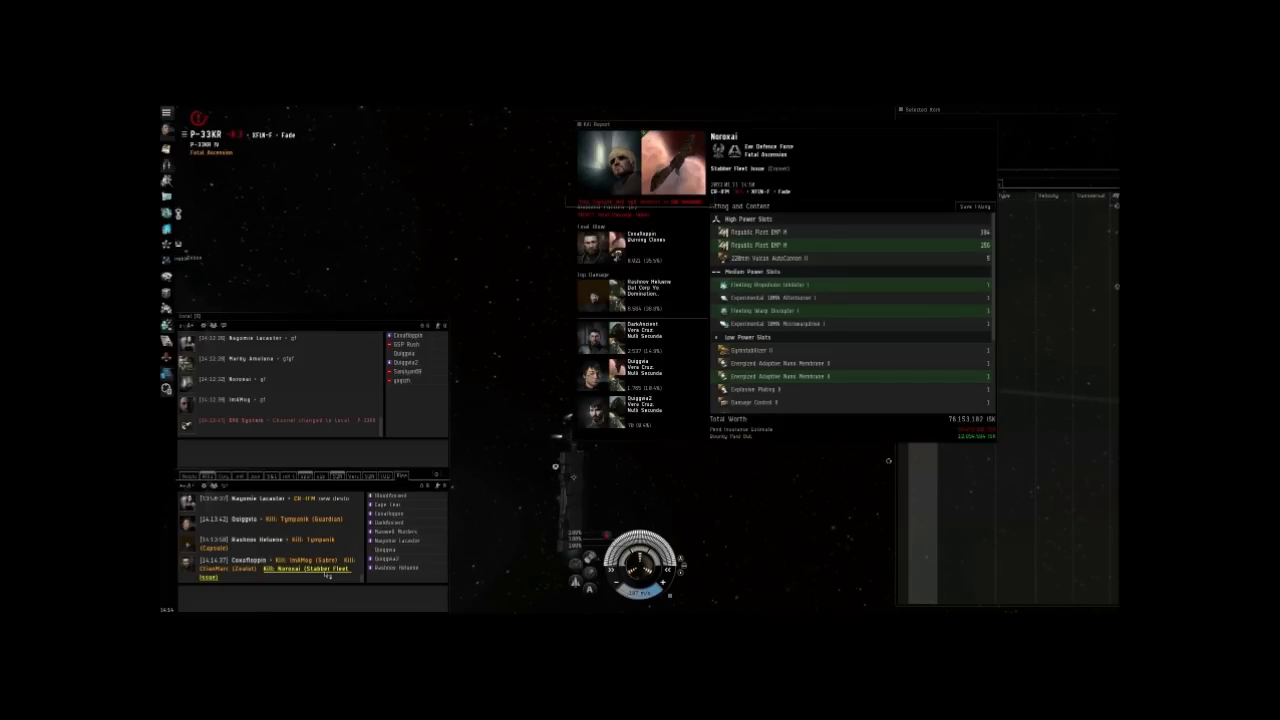